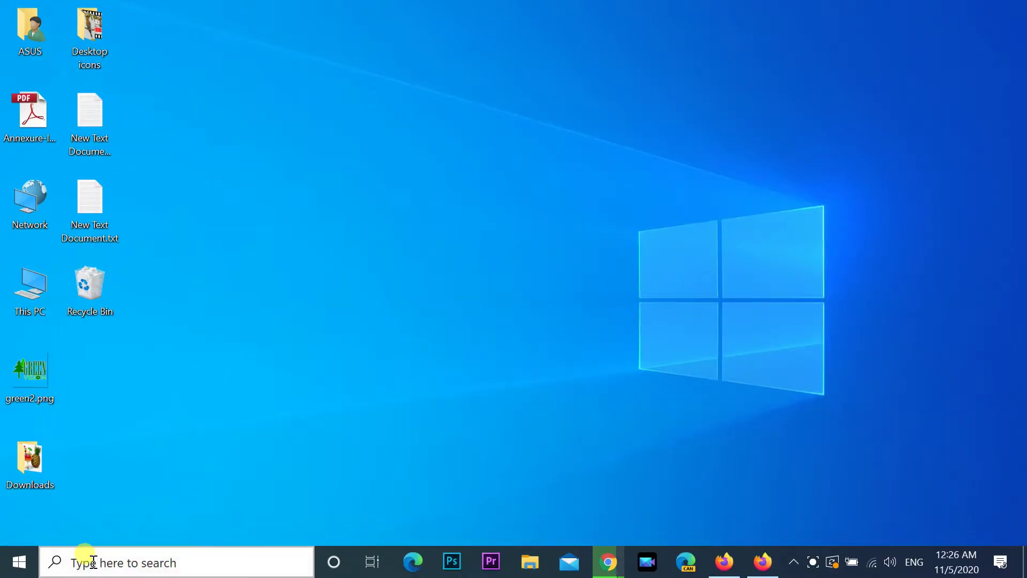
- Search Windows for 'regedit' and launch Registry Editor from the results
{"action": "left_click", "coordinate": [85, 557]}
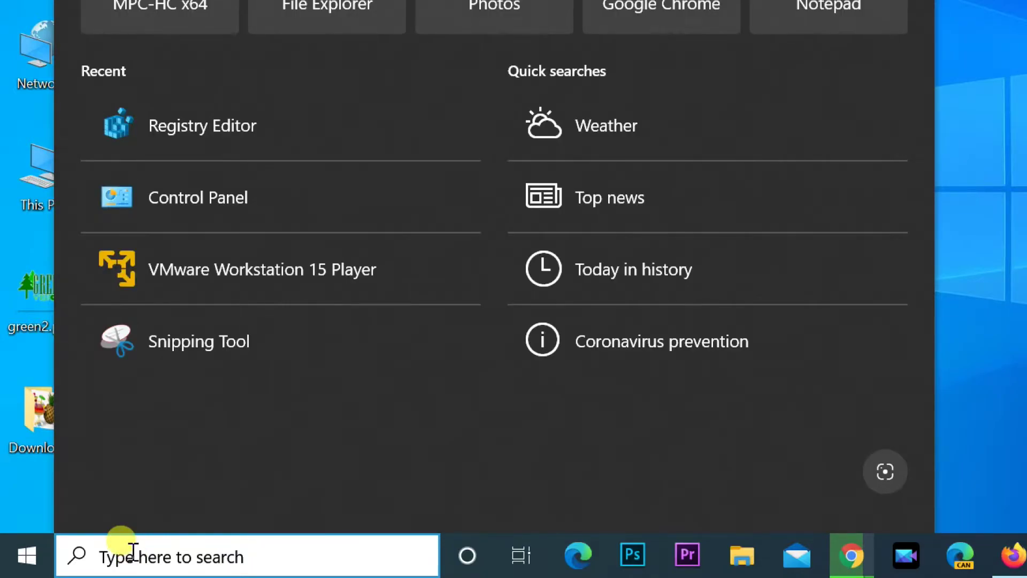
{"action": "type", "text": "regedit"}
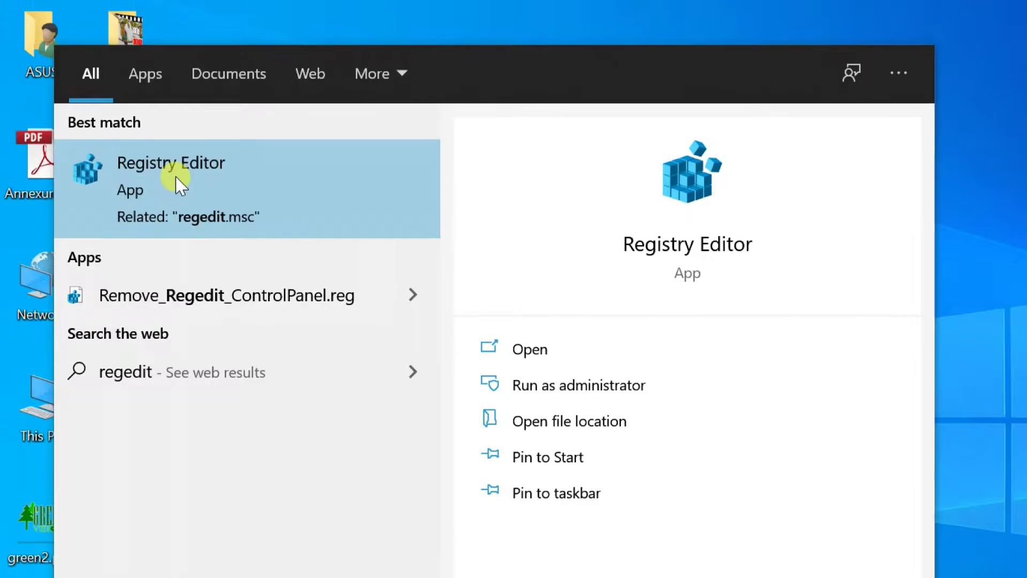
{"action": "left_click", "coordinate": [178, 183]}
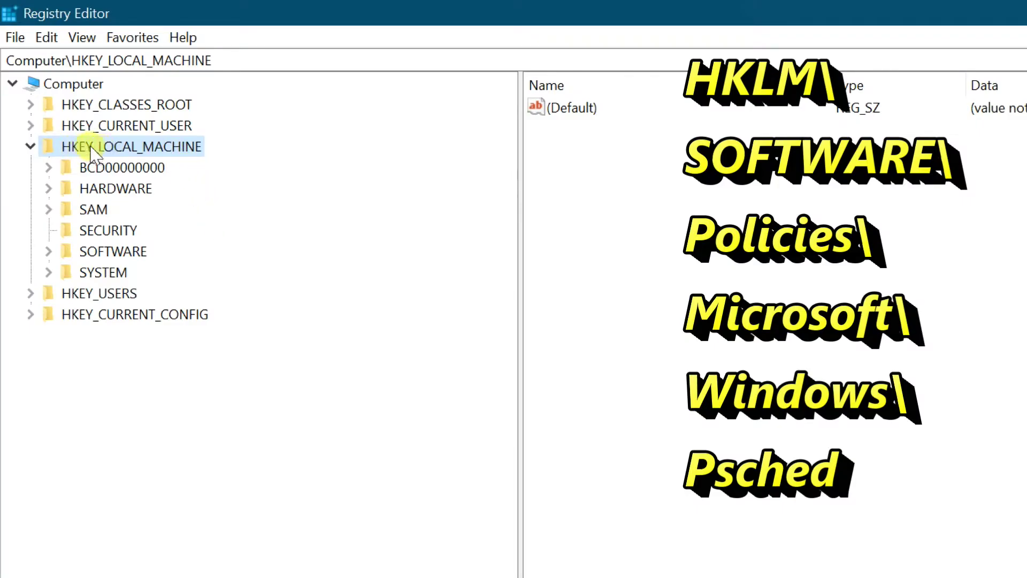
- Expand the tree down to HKEY_LOCAL_MACHINE\SOFTWARE\Policies\Microsoft\Windows
{"action": "left_click", "coordinate": [48, 251]}
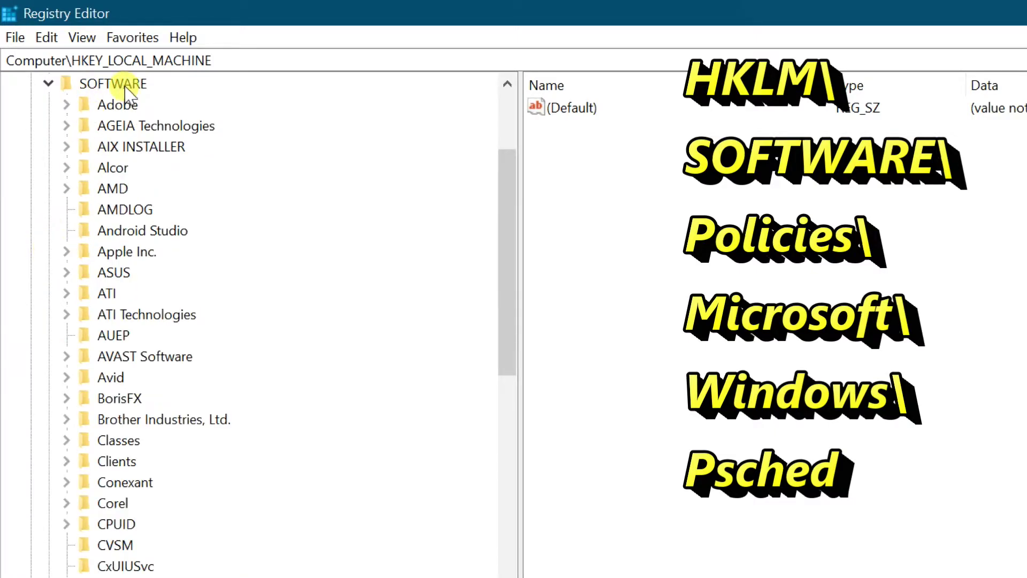
{"action": "scroll", "coordinate": [107, 537], "scroll_direction": "down", "scroll_amount": 2}
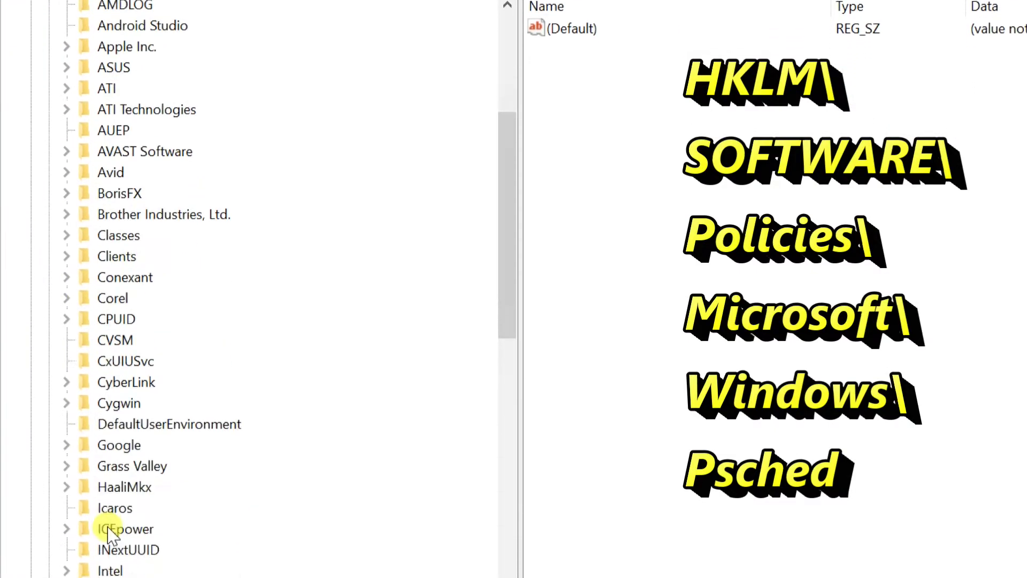
{"action": "scroll", "coordinate": [109, 514], "scroll_direction": "down", "scroll_amount": 1}
{"action": "scroll", "coordinate": [109, 504], "scroll_direction": "down", "scroll_amount": 4}
{"action": "scroll", "coordinate": [104, 477], "scroll_direction": "down", "scroll_amount": 3}
{"action": "scroll", "coordinate": [108, 452], "scroll_direction": "down", "scroll_amount": 2}
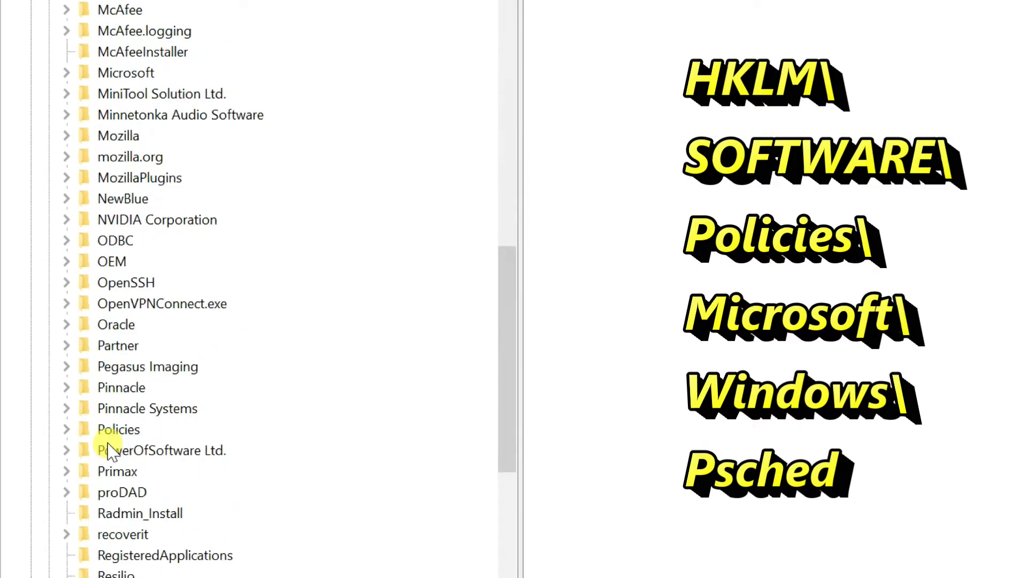
{"action": "scroll", "coordinate": [106, 435], "scroll_direction": "down", "scroll_amount": 1}
{"action": "left_click", "coordinate": [103, 367]}
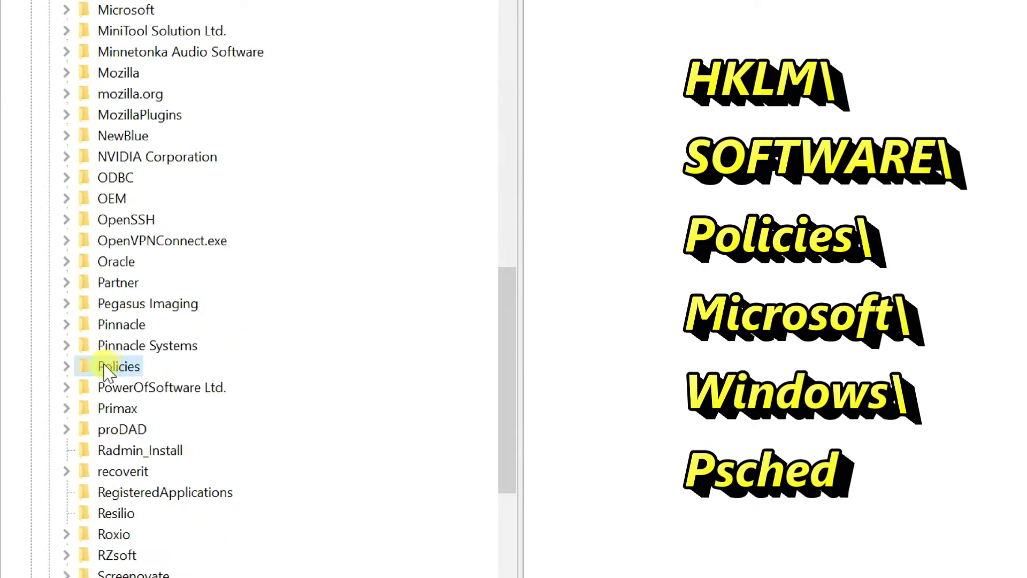
{"action": "left_click", "coordinate": [64, 369]}
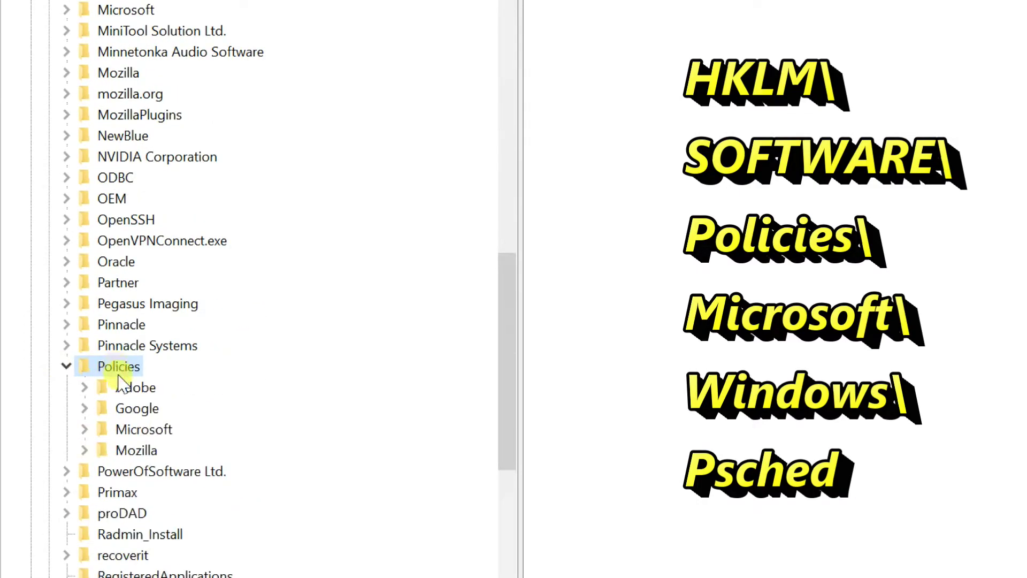
{"action": "left_click", "coordinate": [132, 429]}
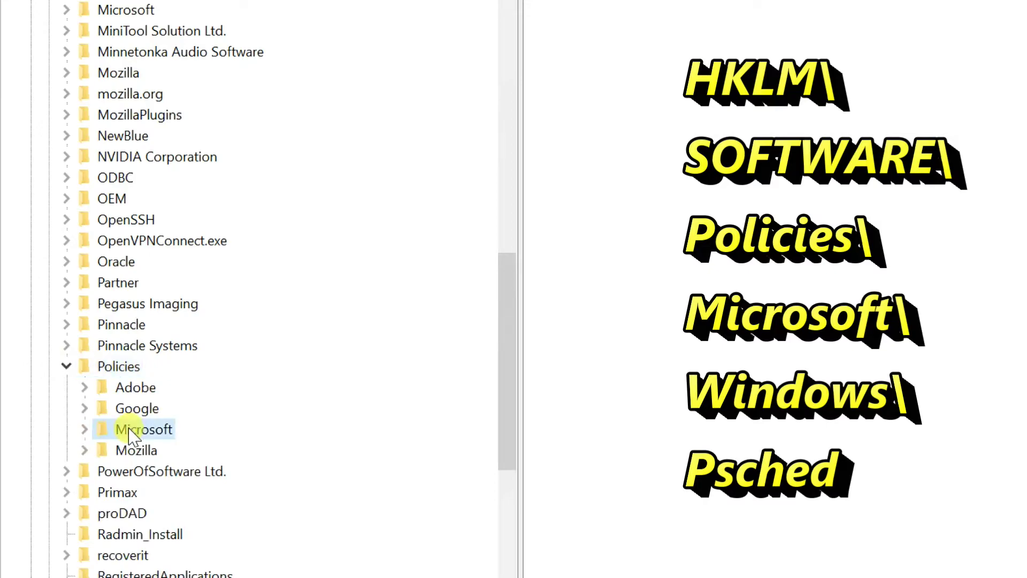
{"action": "left_click", "coordinate": [83, 429]}
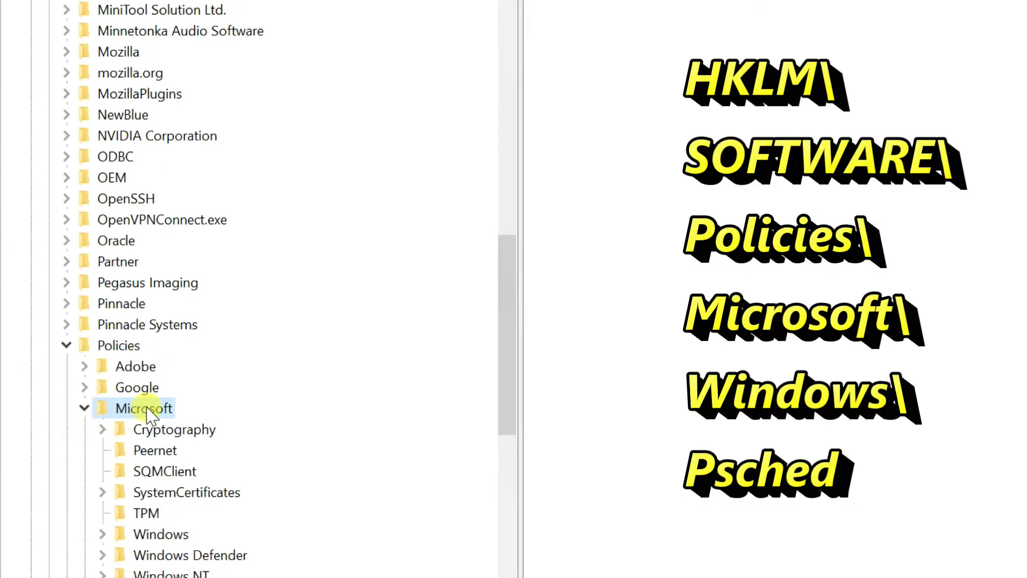
{"action": "scroll", "coordinate": [149, 410], "scroll_direction": "down", "scroll_amount": 1}
{"action": "scroll", "coordinate": [146, 410], "scroll_direction": "down", "scroll_amount": 1}
{"action": "left_click", "coordinate": [144, 410]}
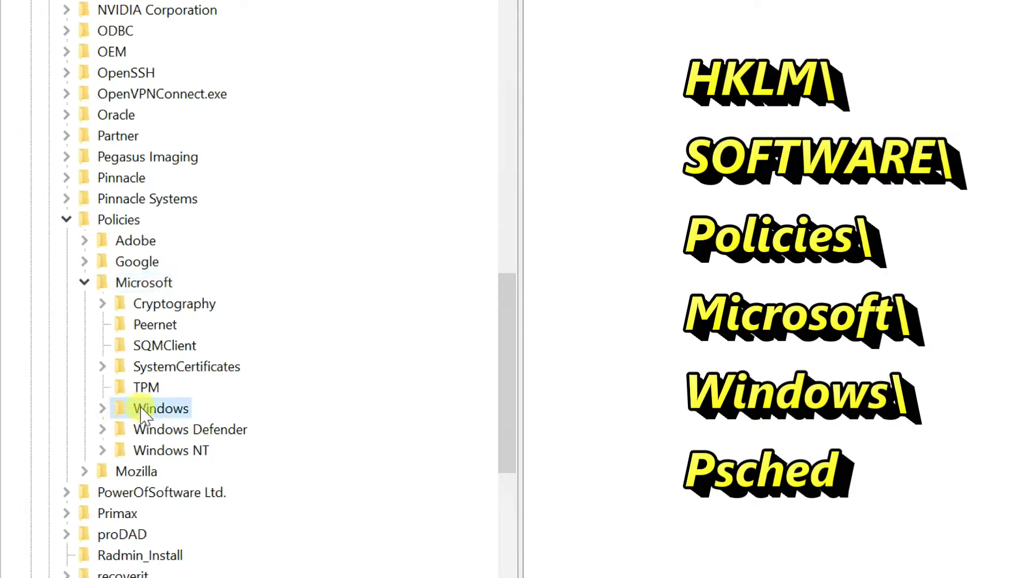
{"action": "left_click", "coordinate": [104, 407]}
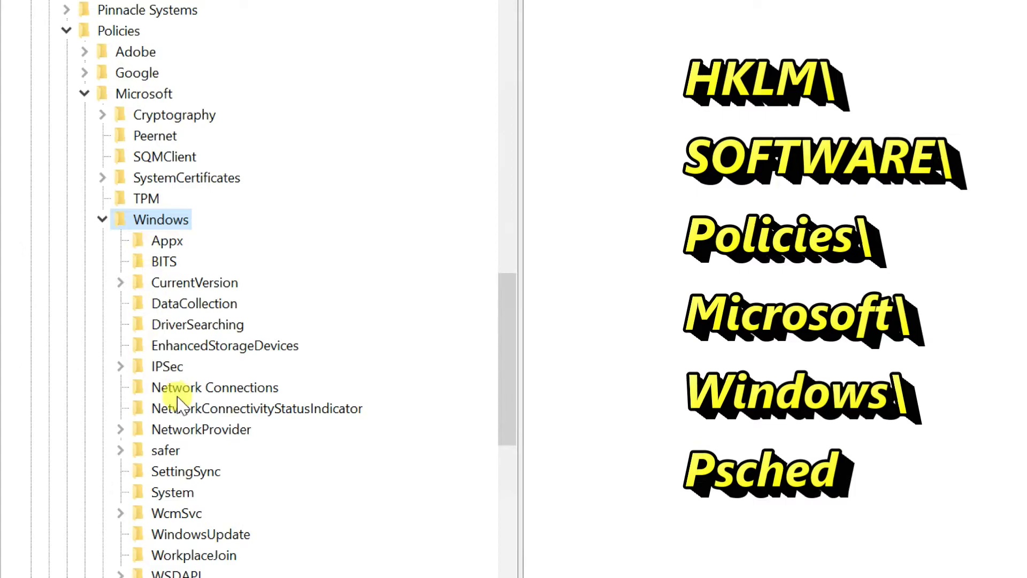
{"action": "scroll", "coordinate": [171, 401], "scroll_direction": "down", "scroll_amount": 1}
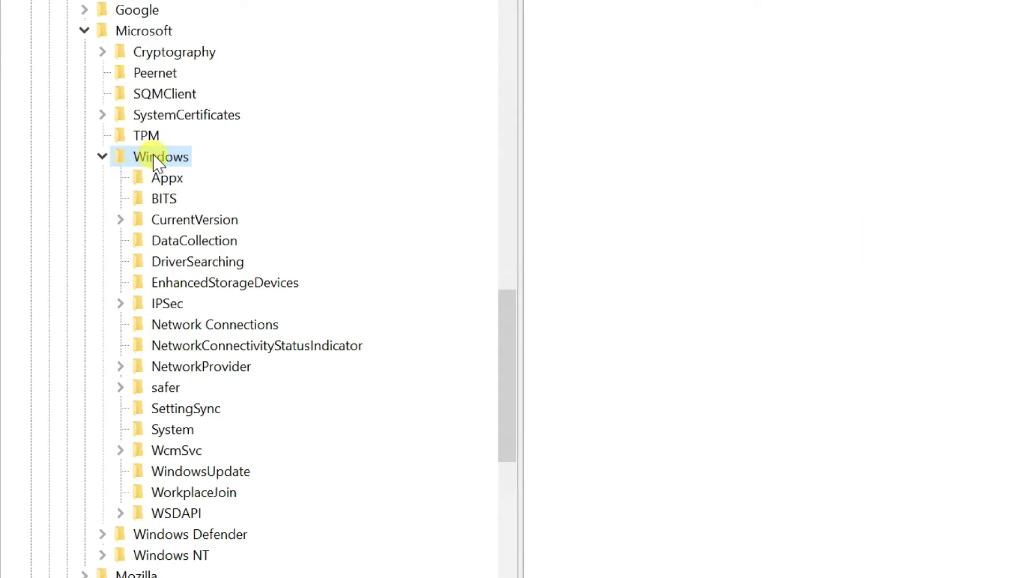
{"action": "right_click", "coordinate": [152, 157]}
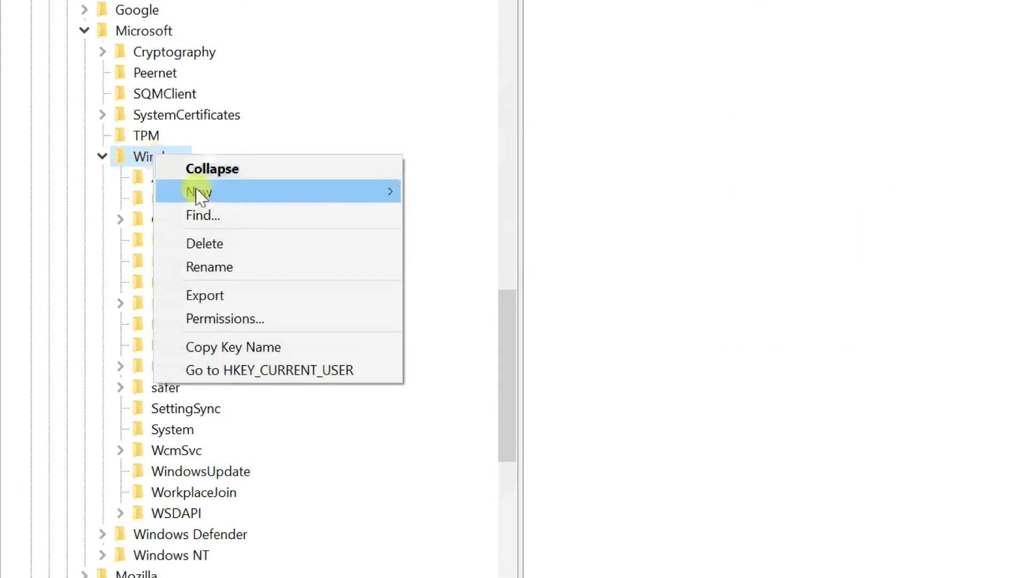
{"action": "mouse_move", "coordinate": [199, 192]}
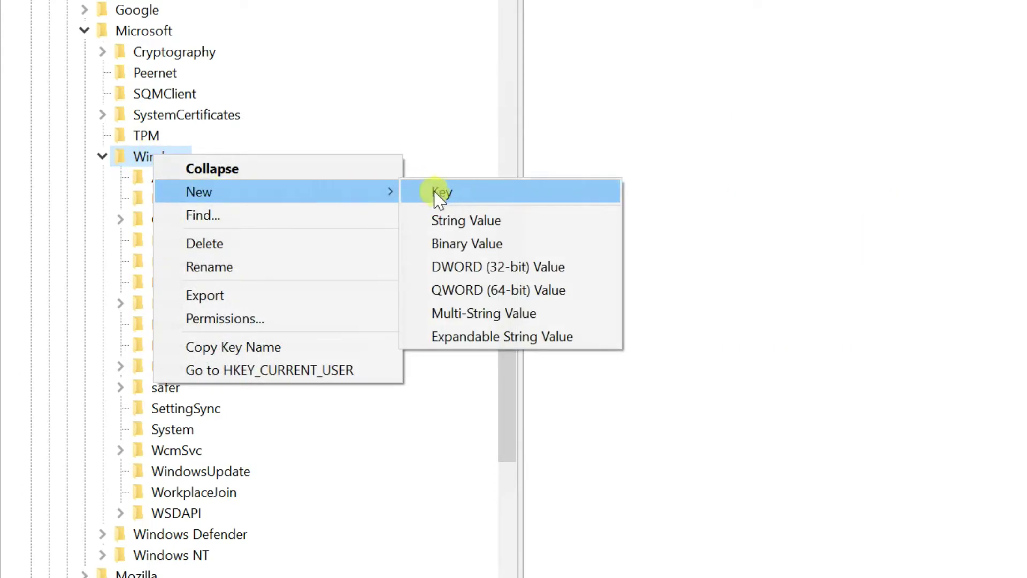
- Create a new subkey under Windows and name it Psched
{"action": "left_click", "coordinate": [444, 194]}
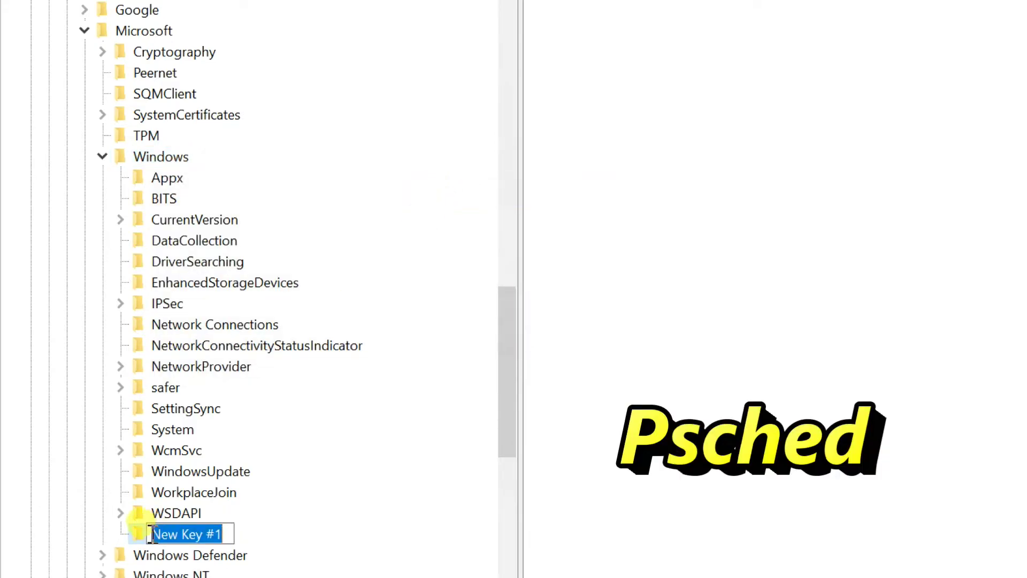
{"action": "key", "text": "BackSpace"}
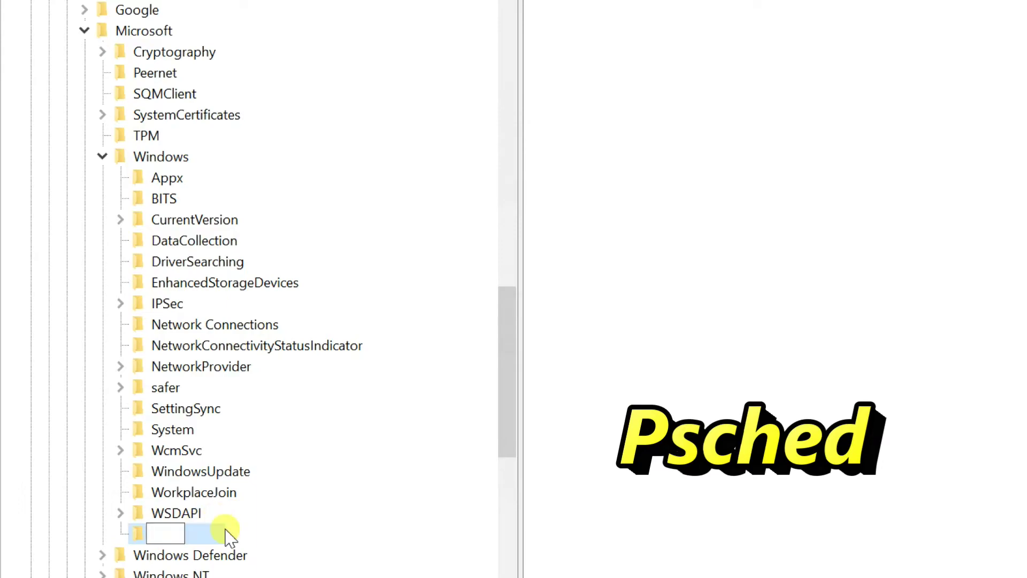
{"action": "type", "text": "Psched"}
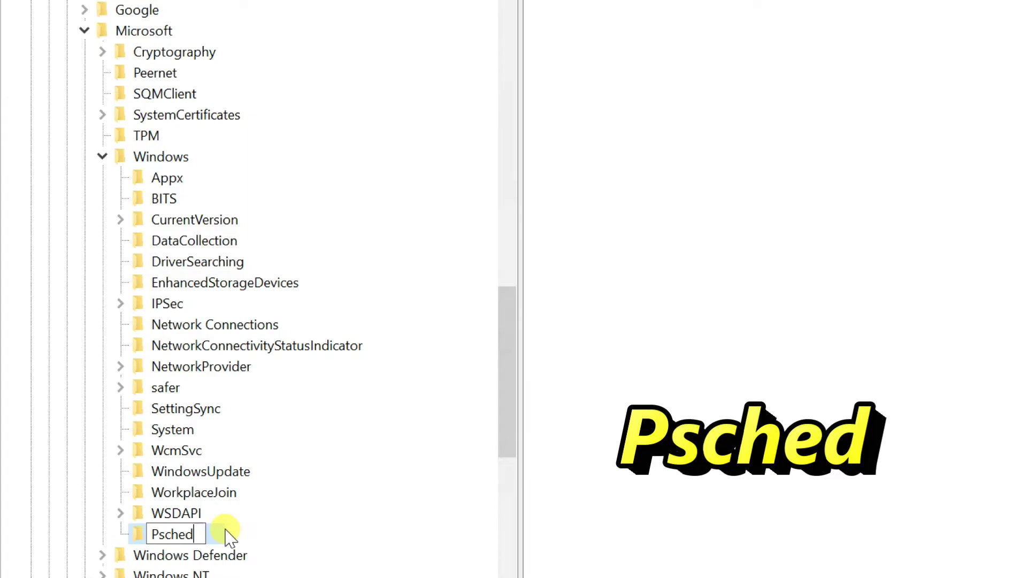
{"action": "key", "text": "Return"}
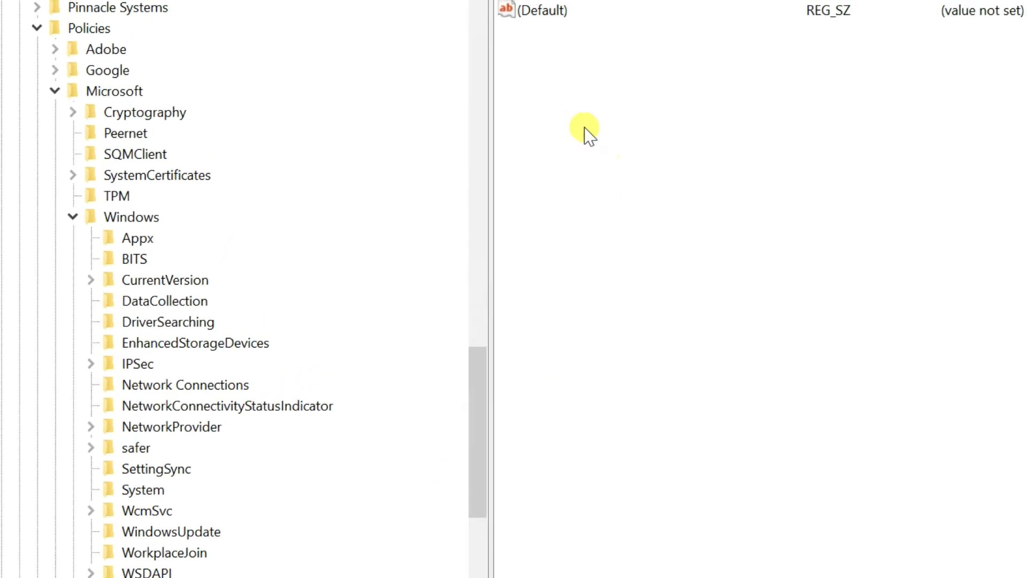
- Add a DWORD (32-bit) value named NonBestEffortLimit to the Psched key
{"action": "right_click", "coordinate": [577, 159]}
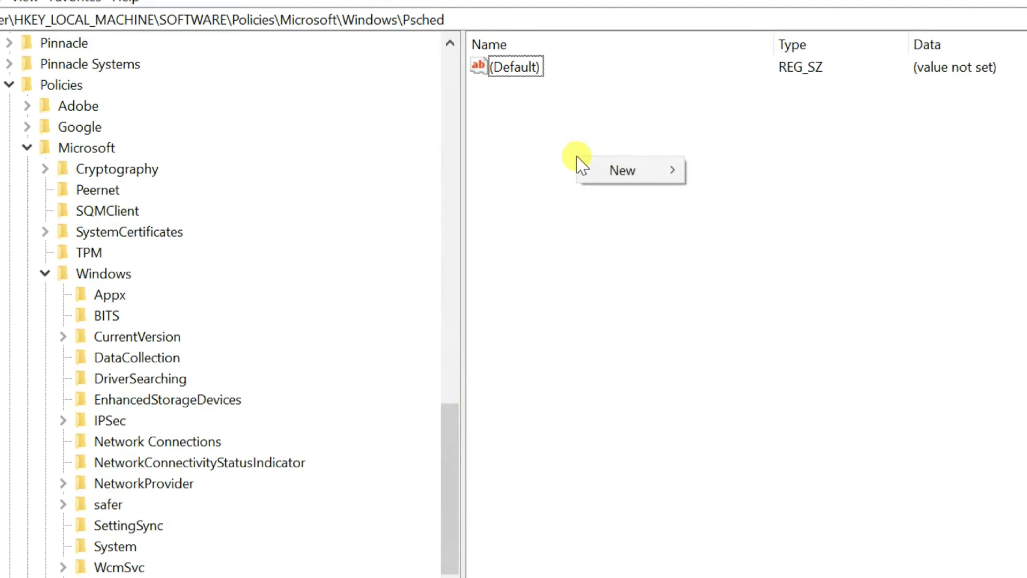
{"action": "mouse_move", "coordinate": [626, 171]}
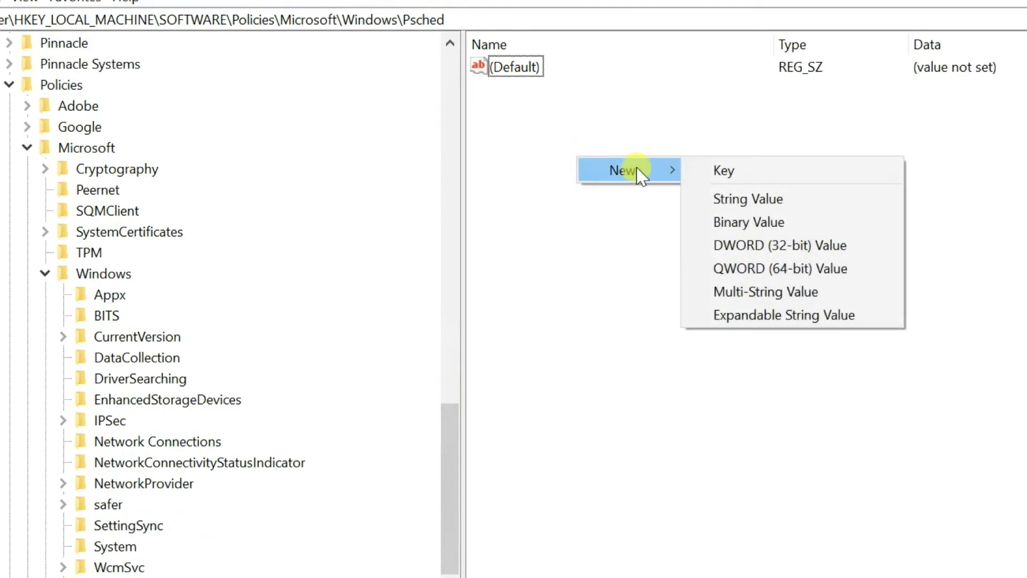
{"action": "left_click", "coordinate": [776, 246]}
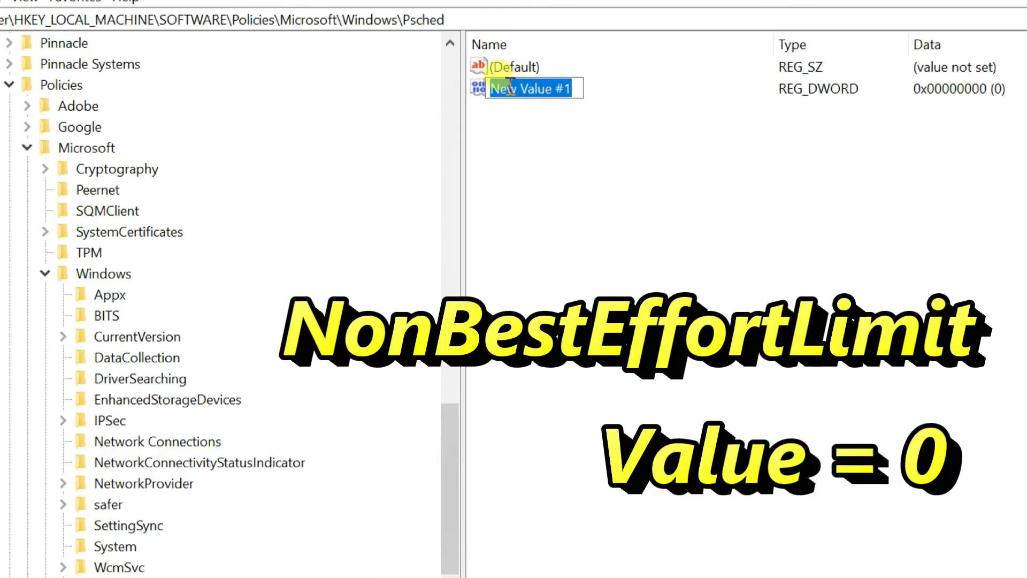
{"action": "key", "text": "BackSpace"}
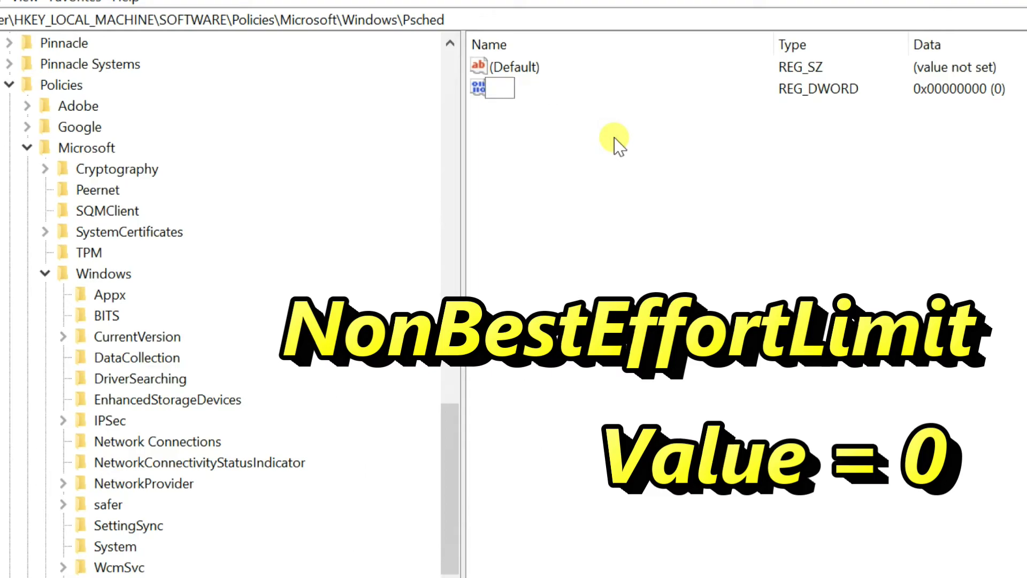
{"action": "type", "text": "NonBestEffortLimit"}
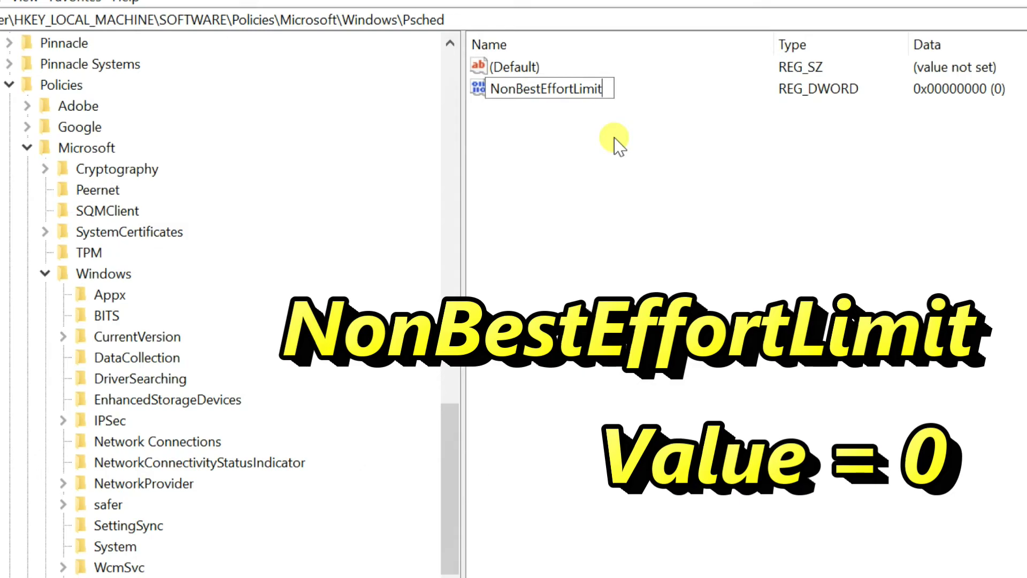
{"action": "key", "text": "Return"}
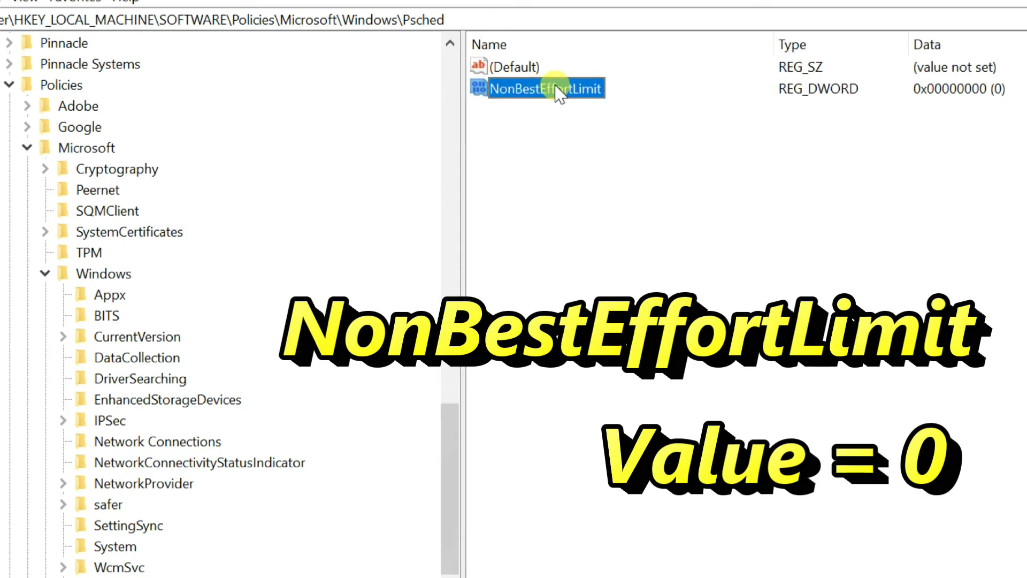
{"action": "double_click", "coordinate": [546, 90]}
- Switch NonBestEffortLimit to Decimal base and save it with value data 0
{"action": "left_click_drag", "start_coordinate": [142, 59], "coordinate": [151, 60]}
{"action": "left_click", "coordinate": [218, 207]}
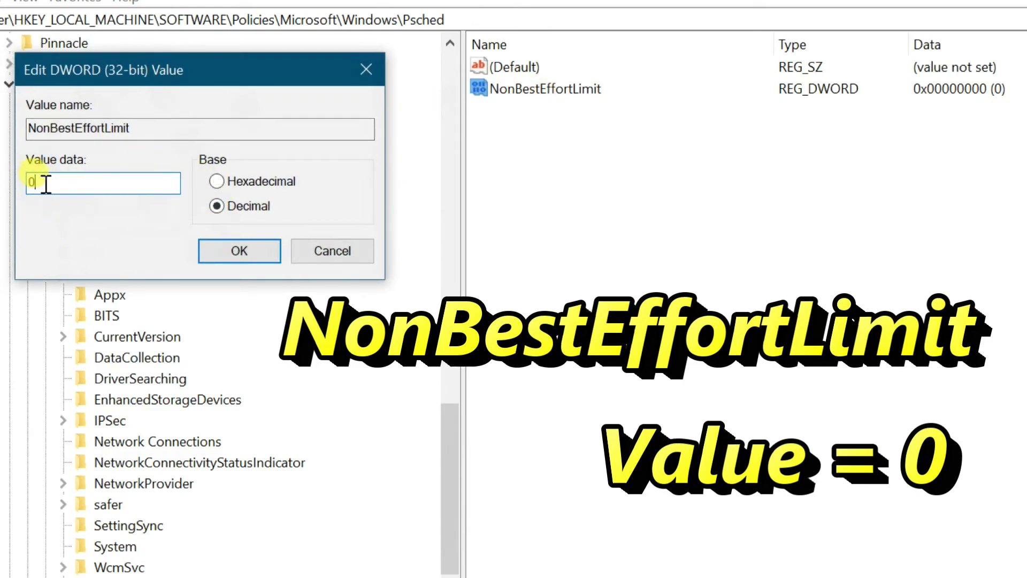
{"action": "left_click", "coordinate": [227, 255]}
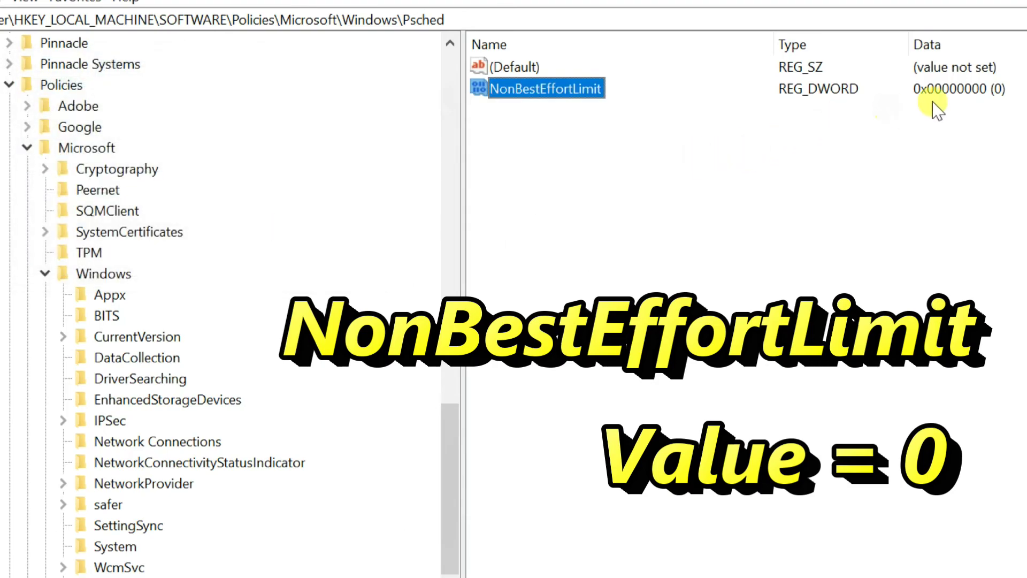
{"action": "left_click", "coordinate": [674, 165]}
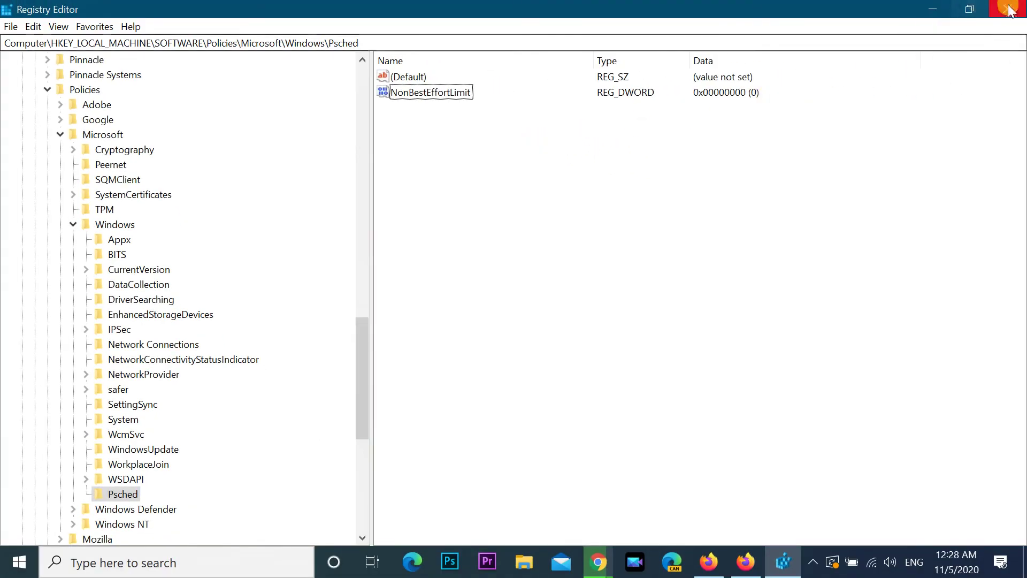
- Close Registry Editor and show the Power options in the Start menu
{"action": "left_click", "coordinate": [1009, 9]}
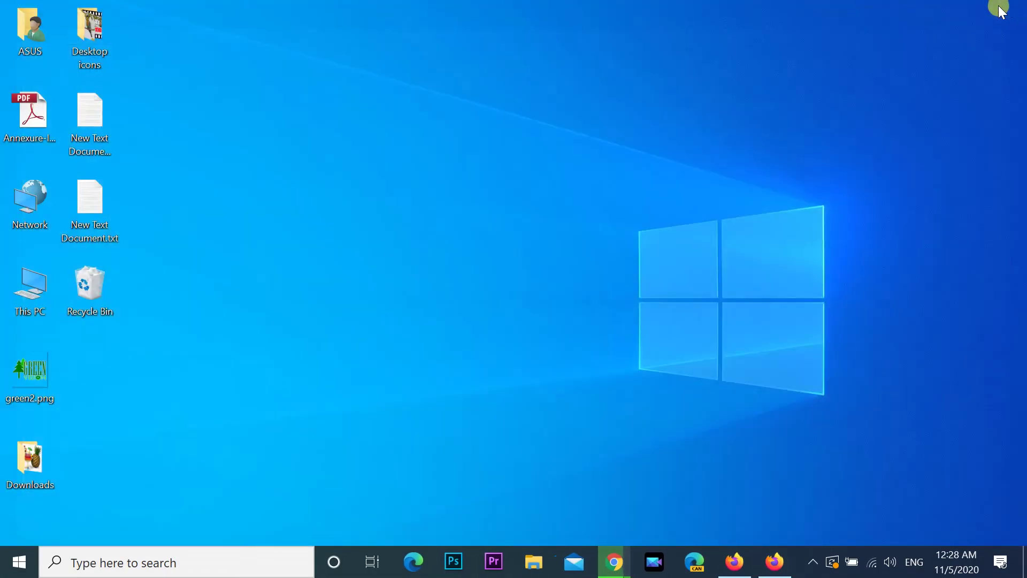
{"action": "left_click", "coordinate": [16, 562]}
{"action": "left_click", "coordinate": [19, 527]}
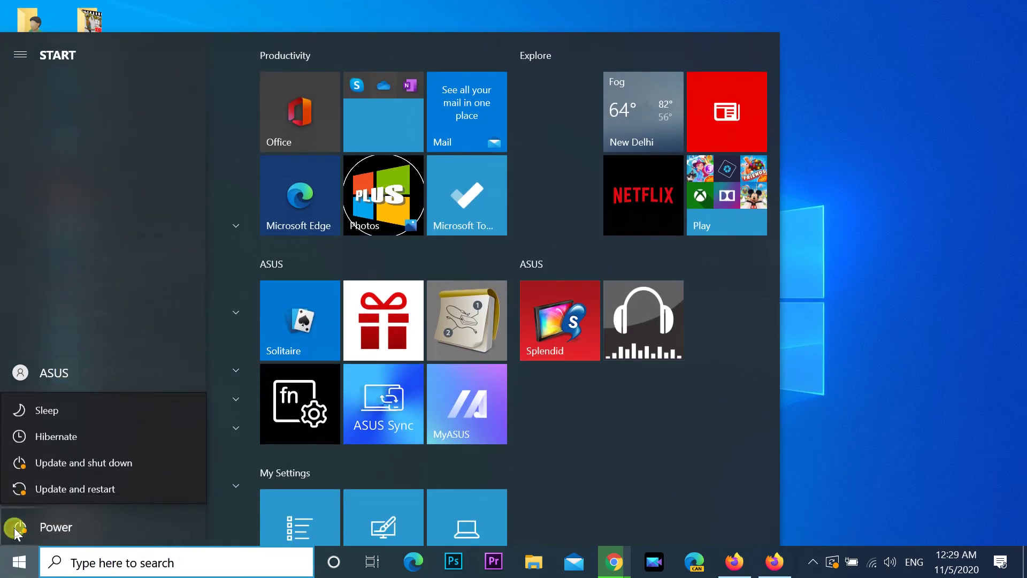